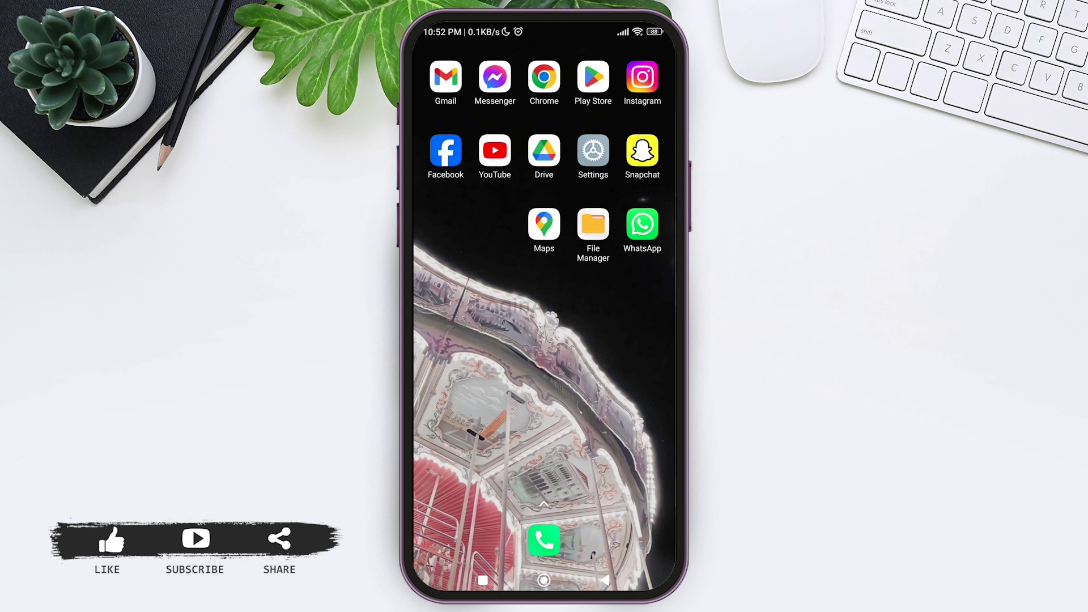
- In Settings, search Apps > Manage apps for 'insta' and open Instagram's App info page
{"action": "left_click", "coordinate": [594, 152]}
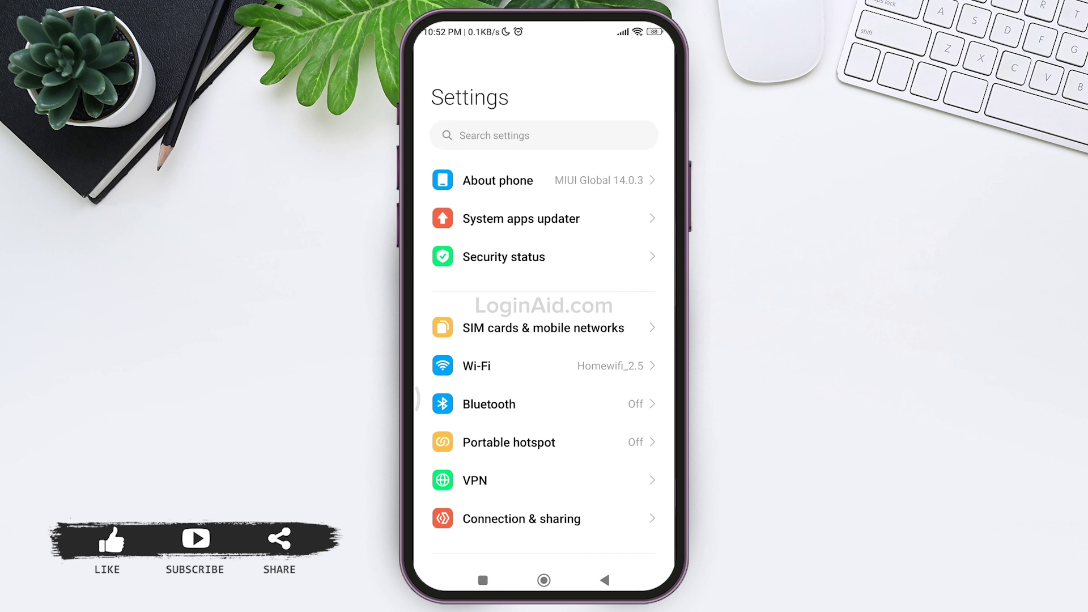
{"action": "scroll", "coordinate": [544, 340], "scroll_direction": "down", "scroll_amount": 10}
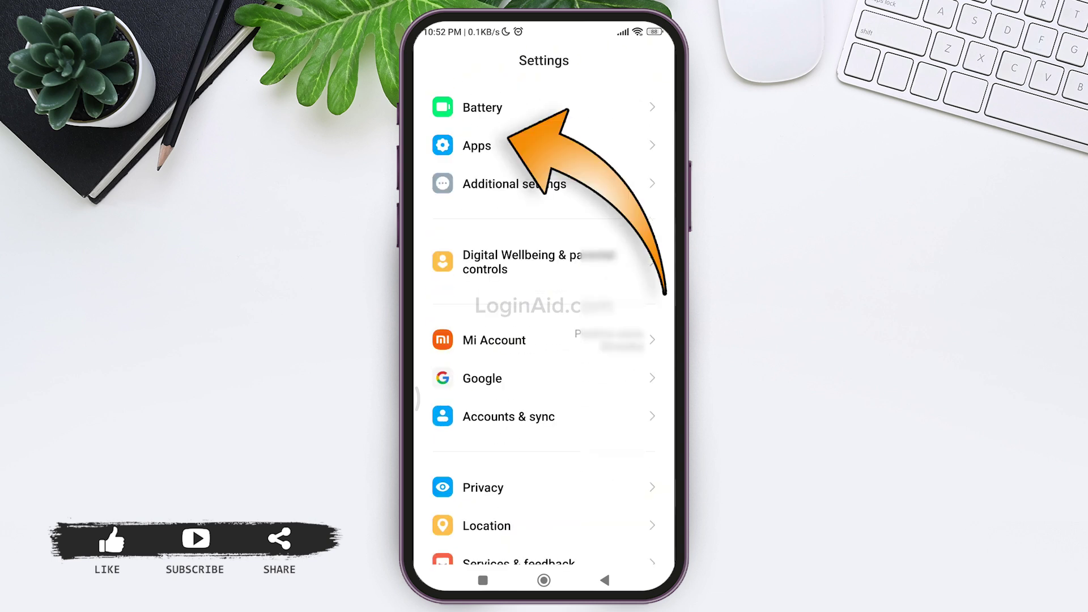
{"action": "left_click", "coordinate": [477, 145]}
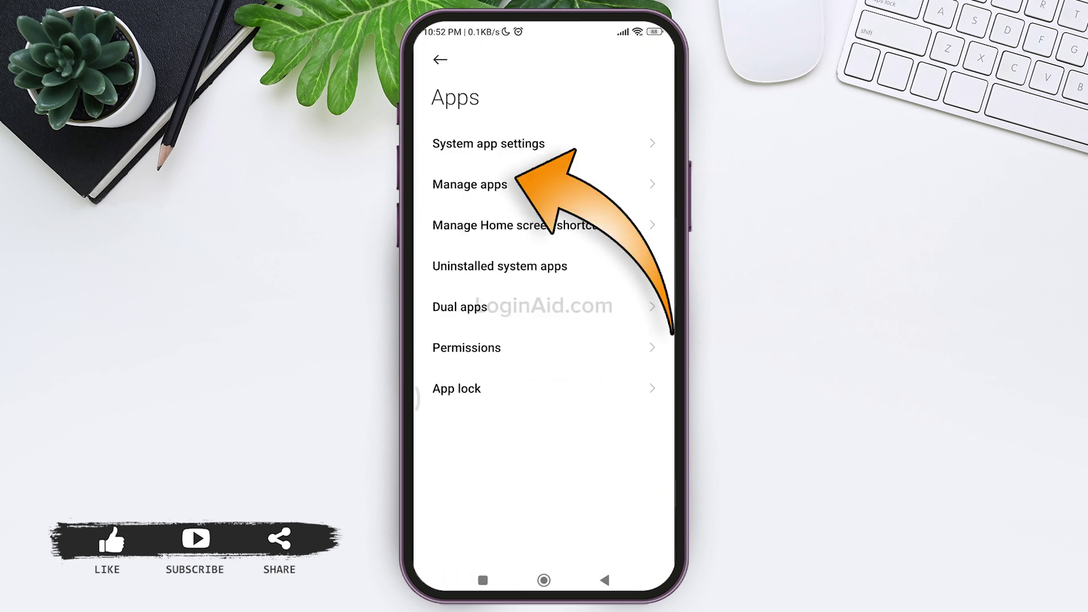
{"action": "left_click", "coordinate": [469, 185]}
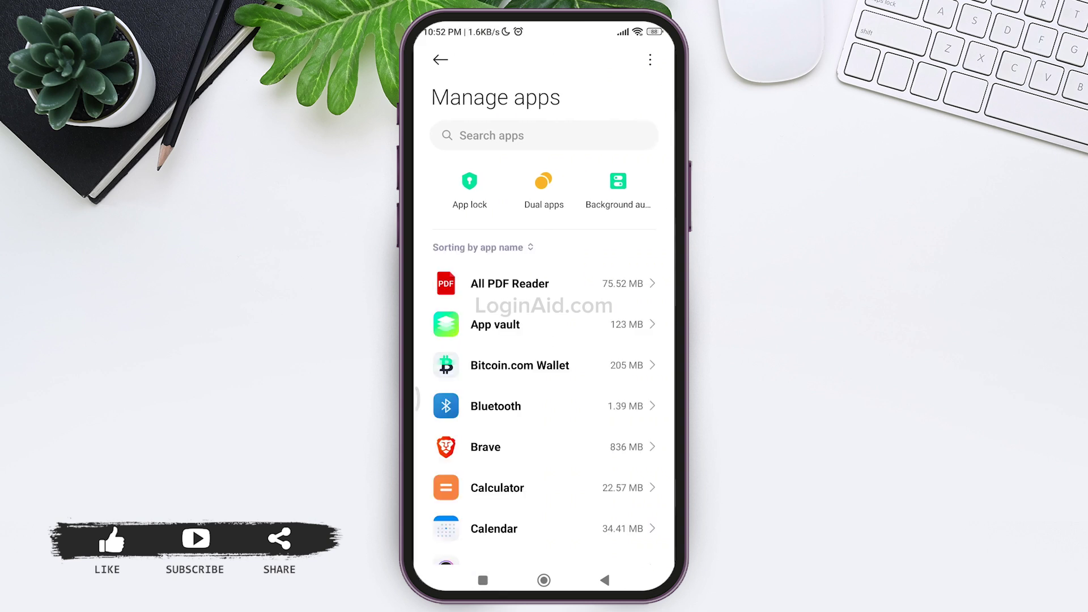
{"action": "left_click", "coordinate": [545, 135]}
{"action": "type", "text": "insta"}
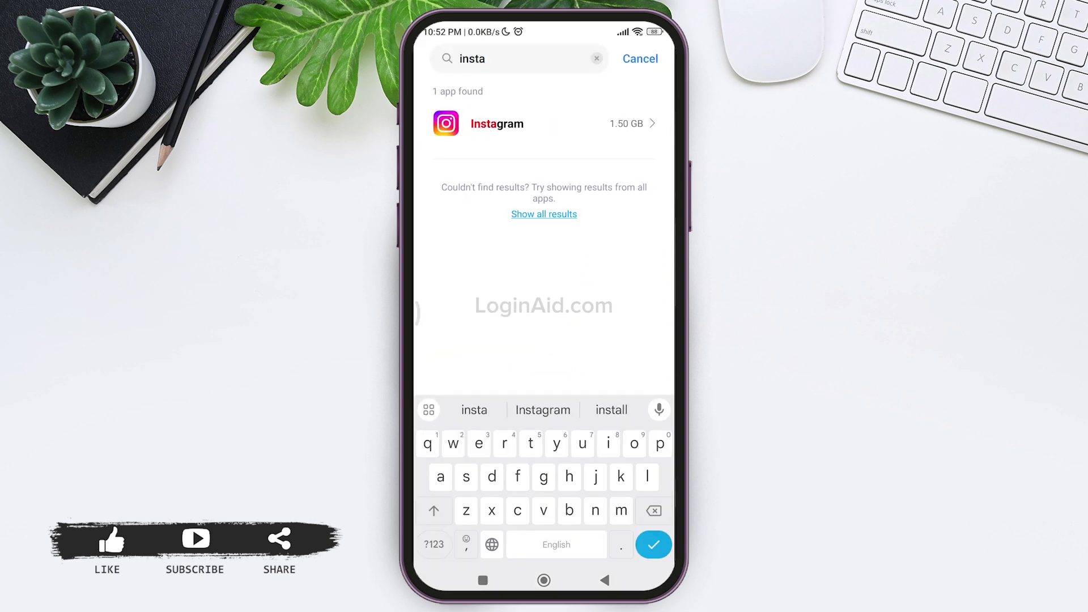
{"action": "left_click", "coordinate": [544, 123]}
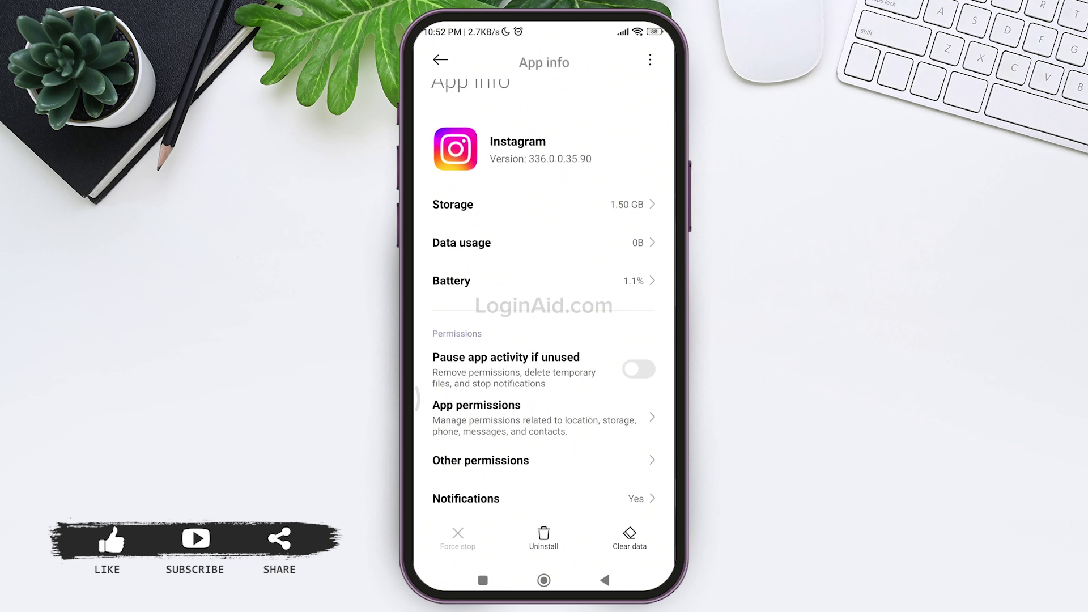
{"action": "scroll", "coordinate": [544, 340], "scroll_direction": "down", "scroll_amount": 2}
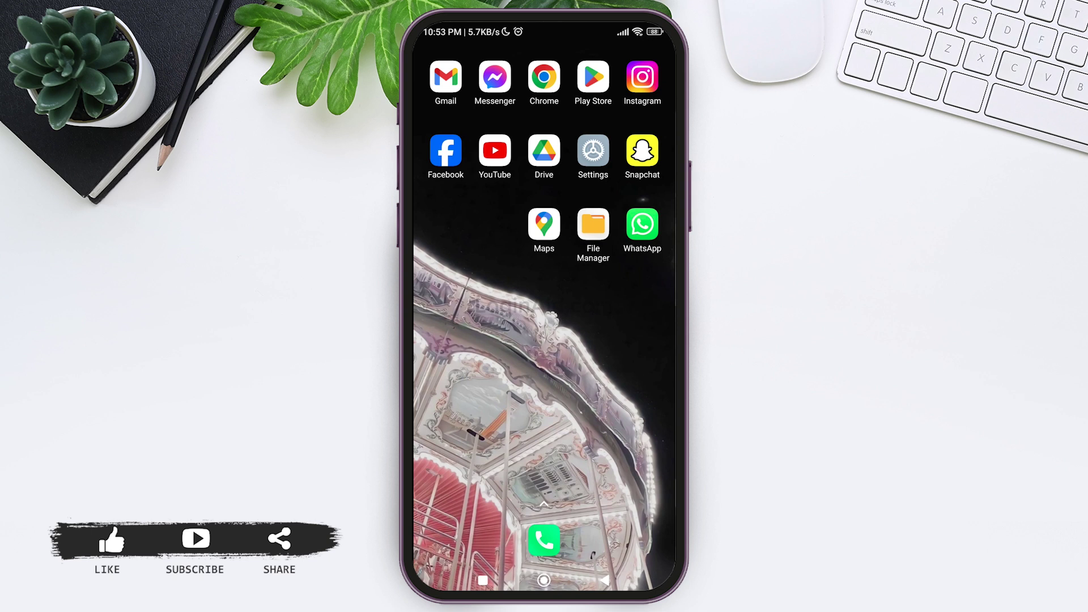
- Search the Play Store for 'insta' and choose the 'instagram' suggestion
{"action": "left_click", "coordinate": [594, 78]}
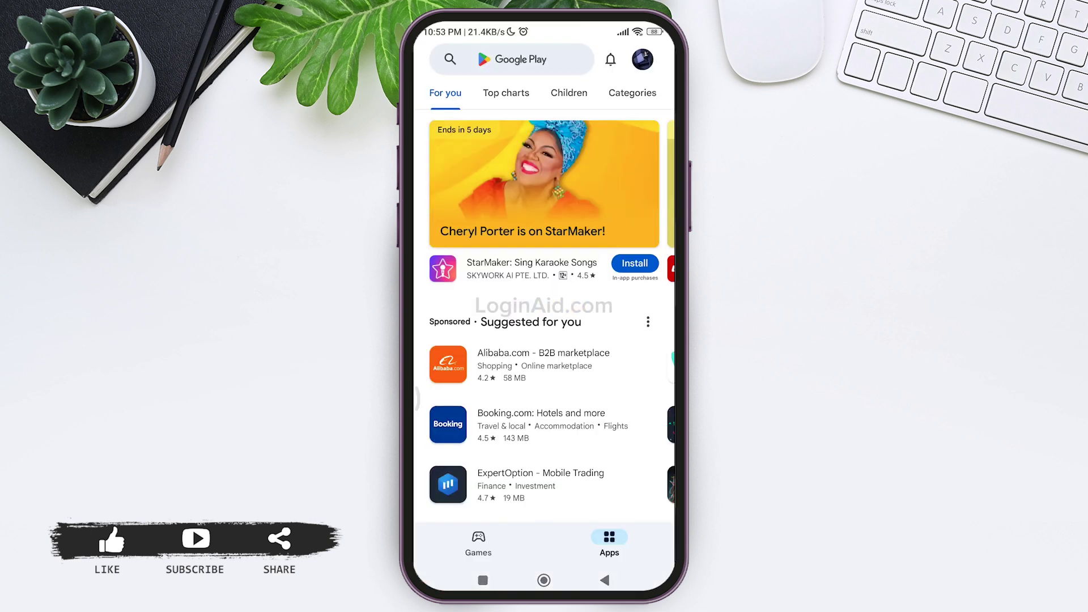
{"action": "left_click", "coordinate": [450, 58]}
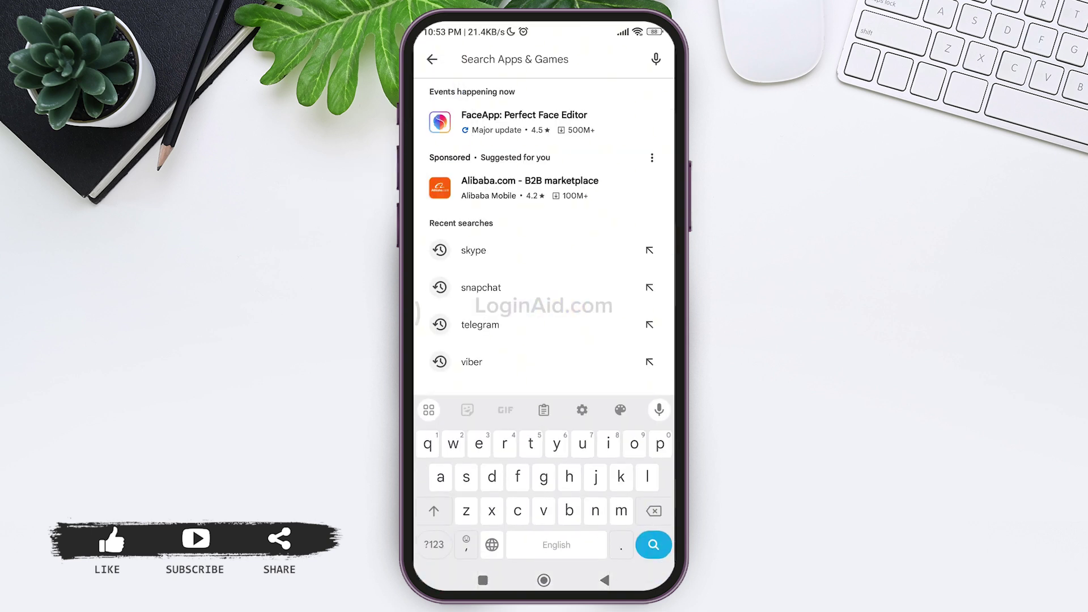
{"action": "type", "text": "insta"}
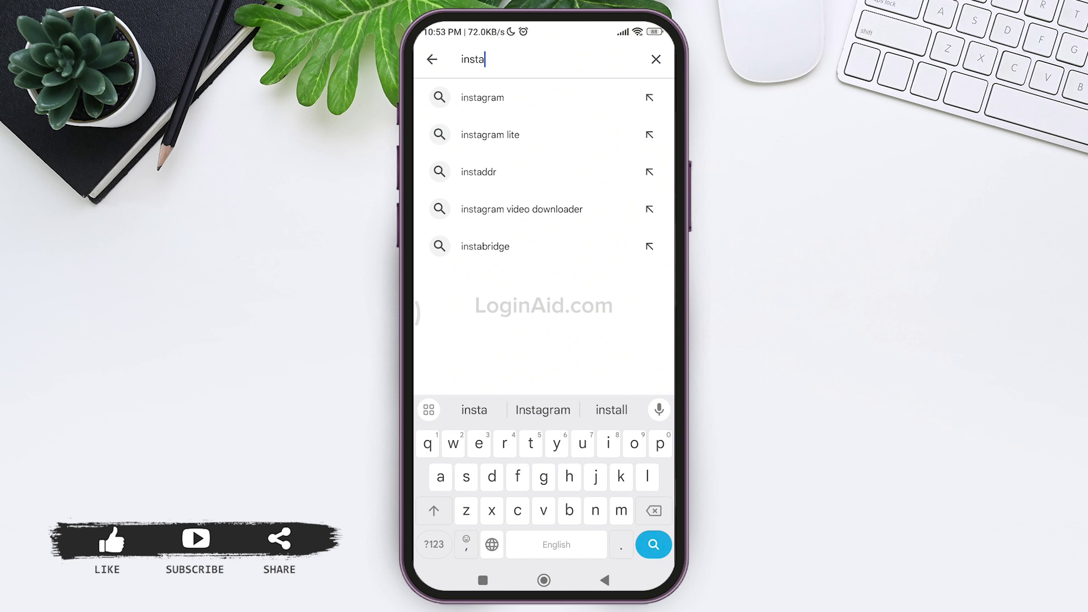
{"action": "left_click", "coordinate": [483, 97]}
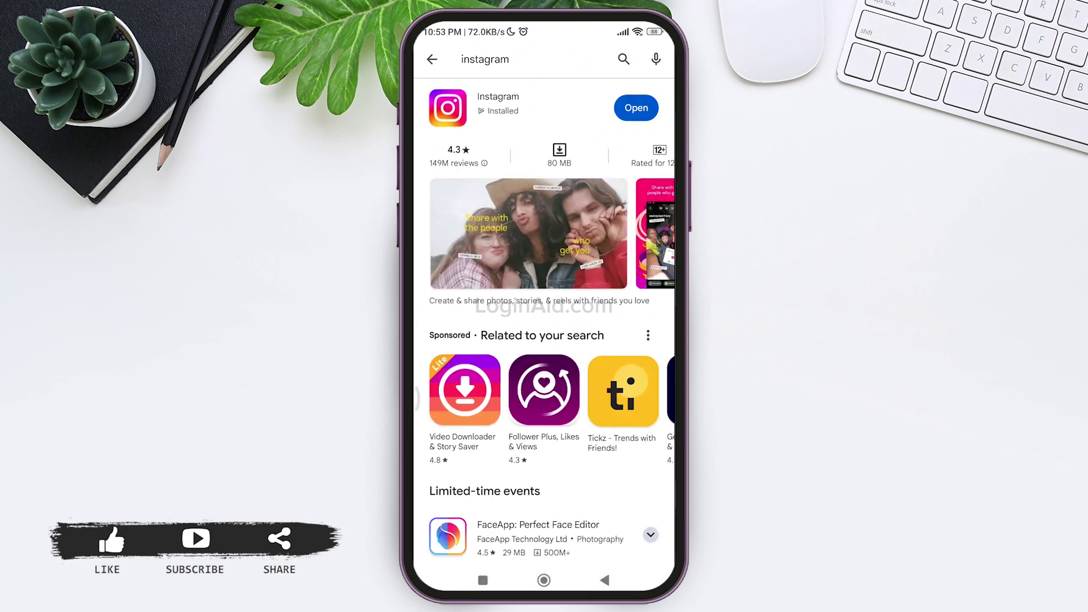
- Open Instagram's store listing, which shows Uninstall and Open buttons
{"action": "left_click", "coordinate": [498, 102]}
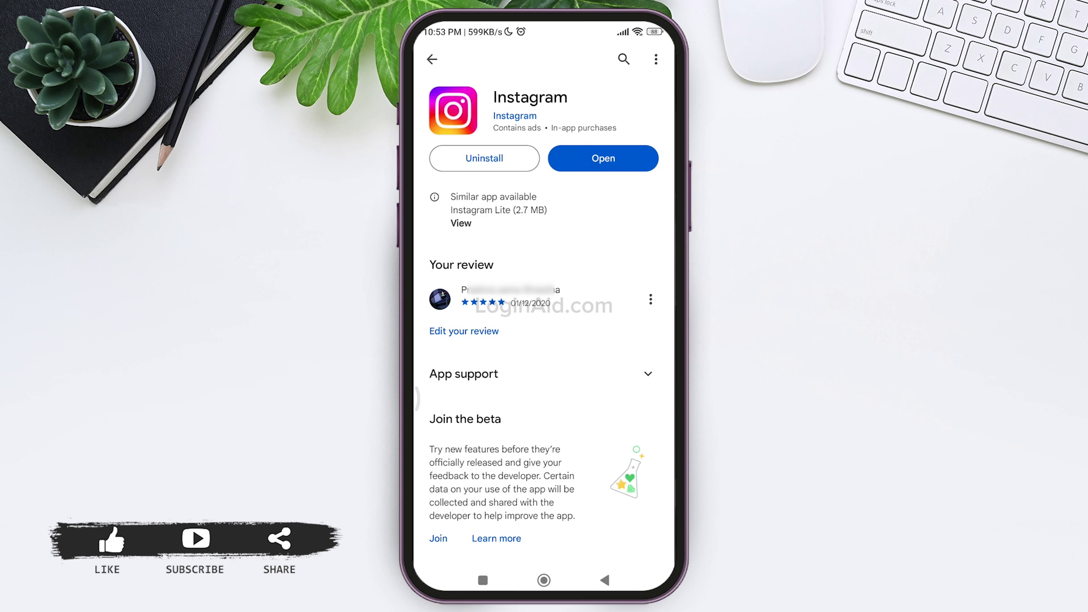
- Leave the Play Store and go back to the Android home screen
{"action": "left_click", "coordinate": [544, 579]}
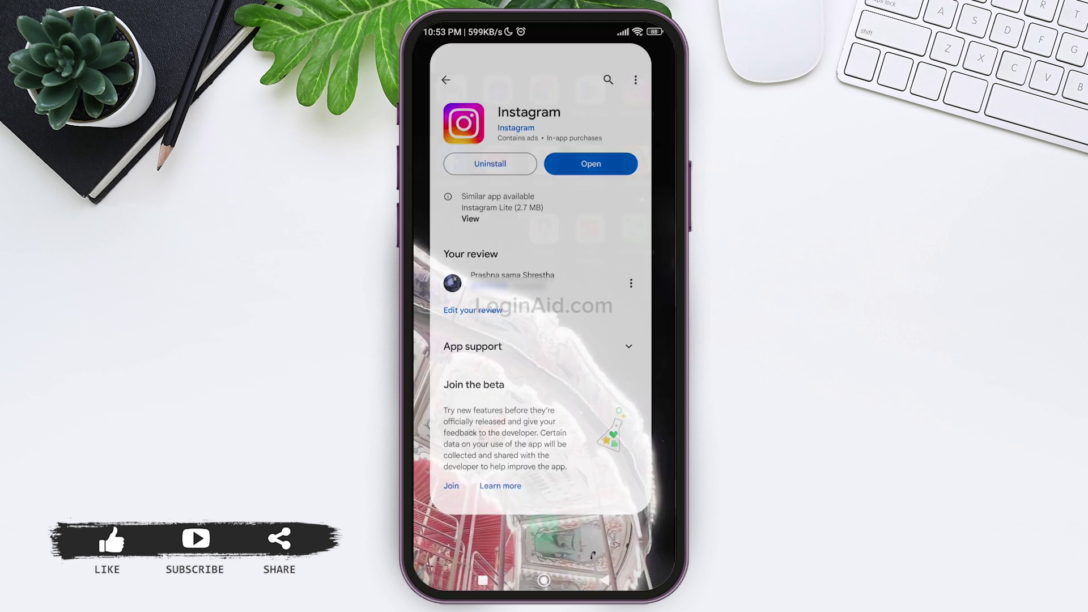